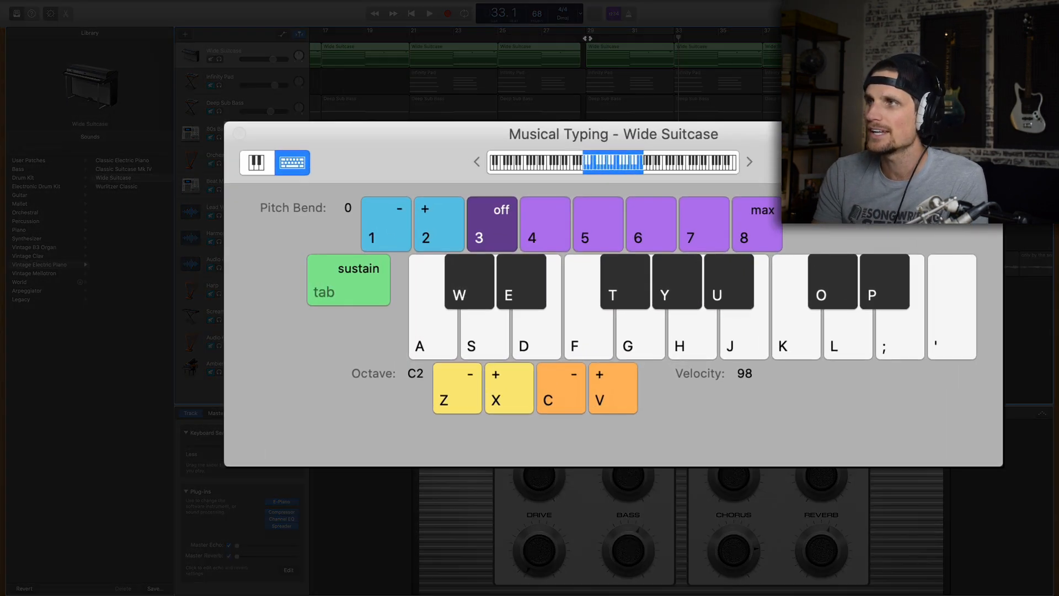
Play the Wide Suitcase electric piano part from bar 29 and stop after a few bars
click(588, 38)
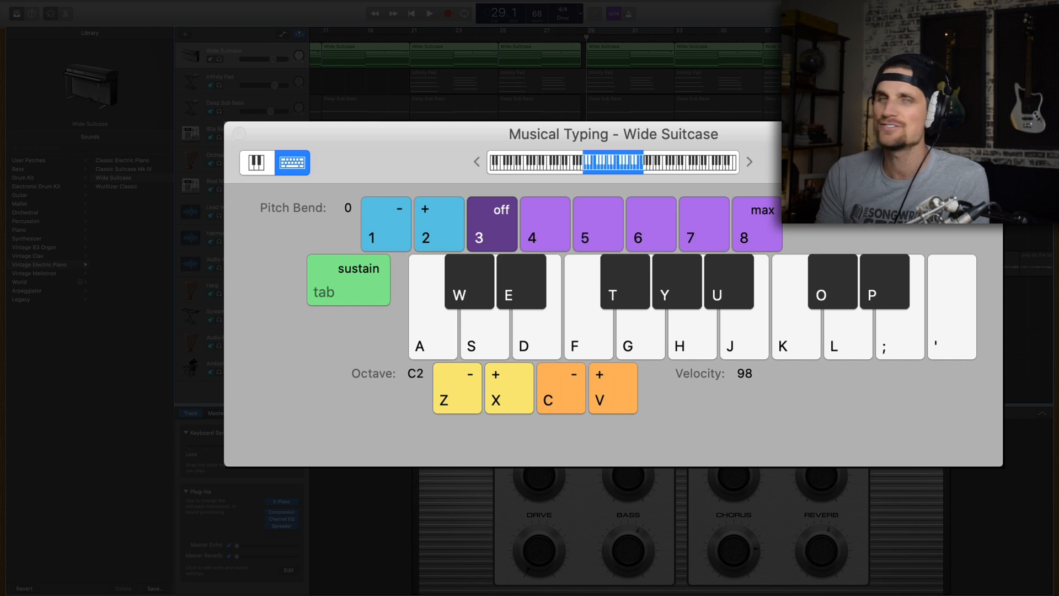
key(space)
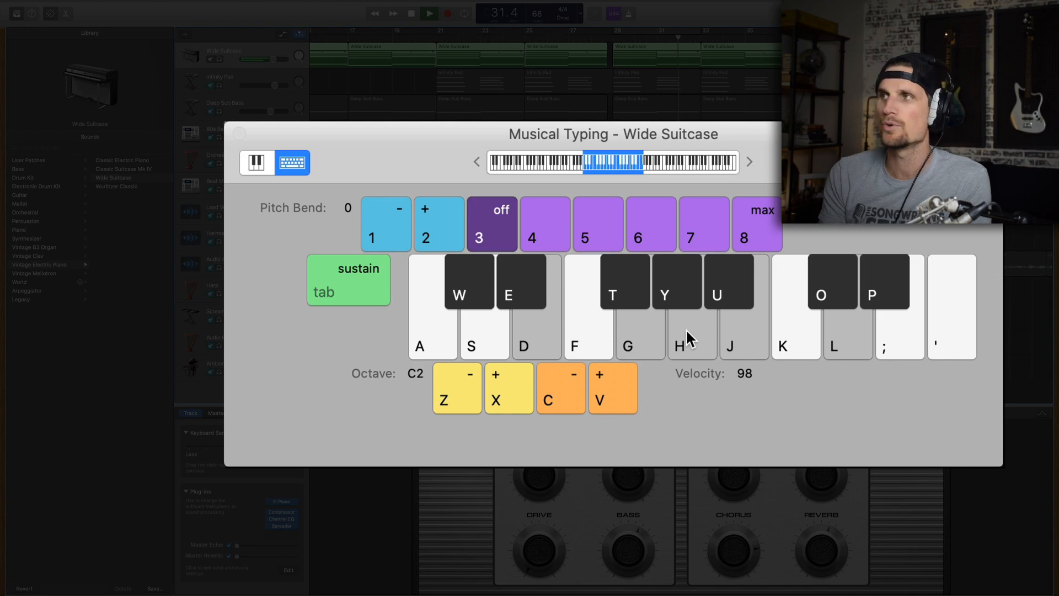
key(space)
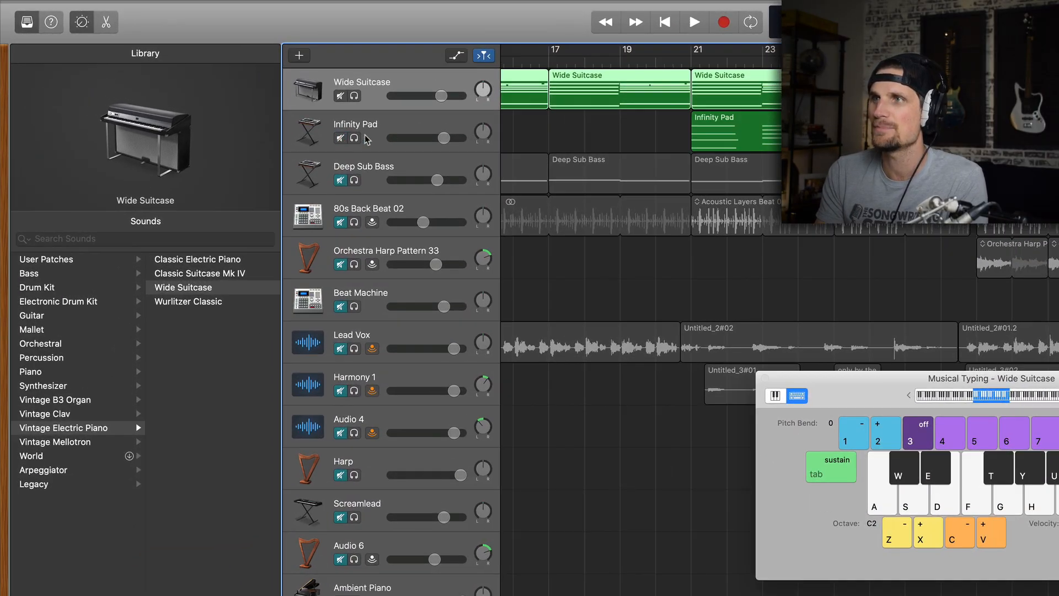
Locate the Infinity Pad track's patch among the Synthesizer pads, and audition the part from bar 29 with Musical Typing at octave C3
click(389, 129)
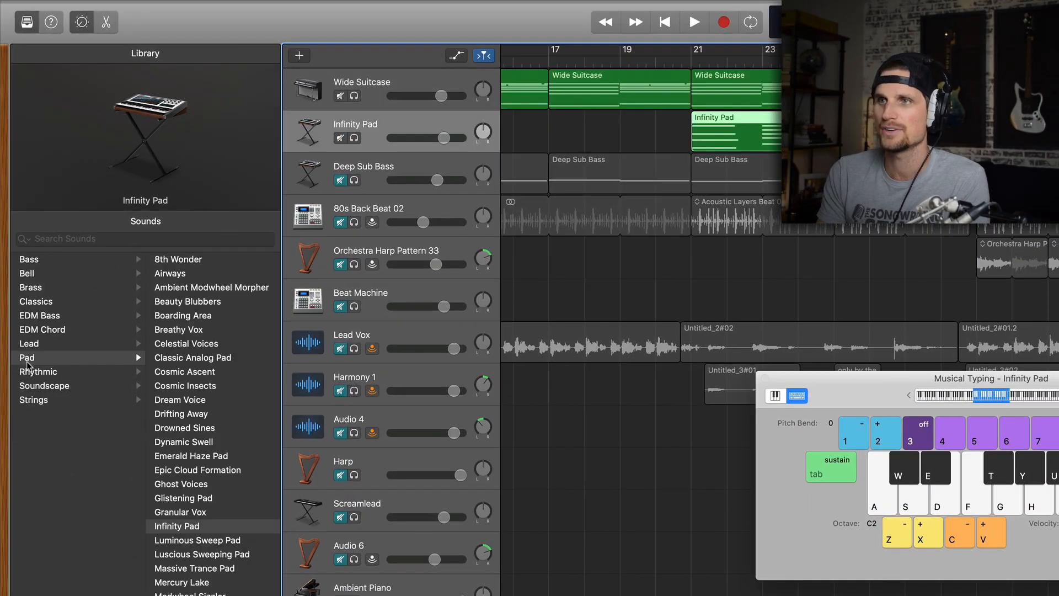
scroll(49, 361, left, 5)
click(169, 361)
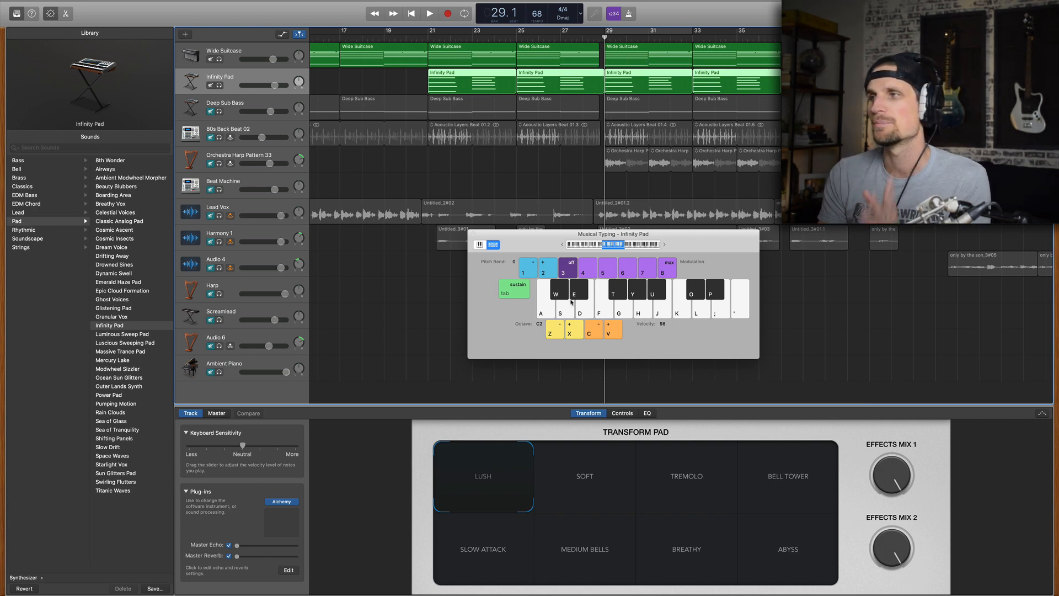
click(576, 331)
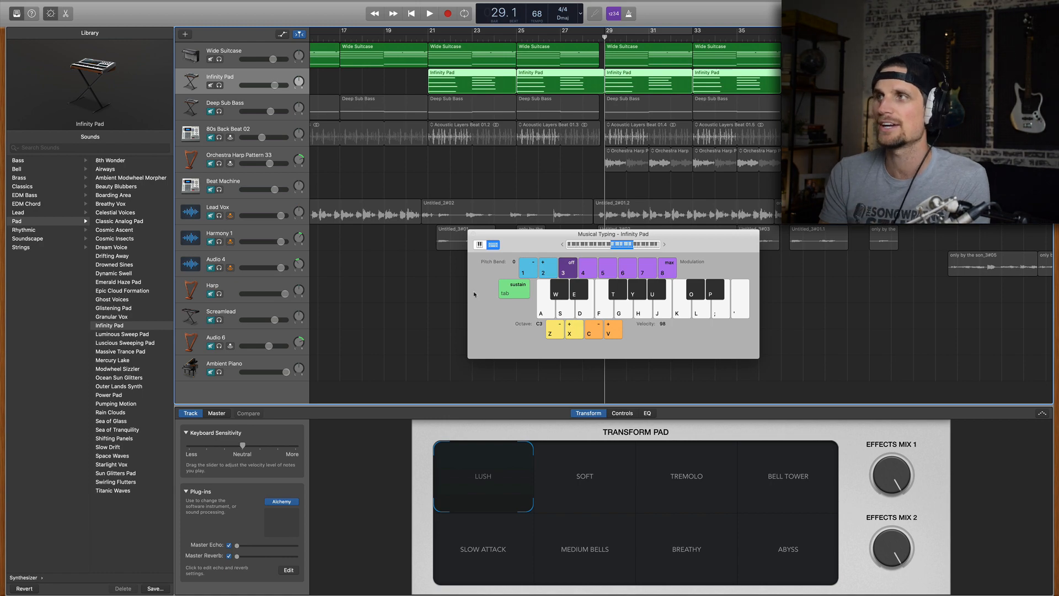
key(space)
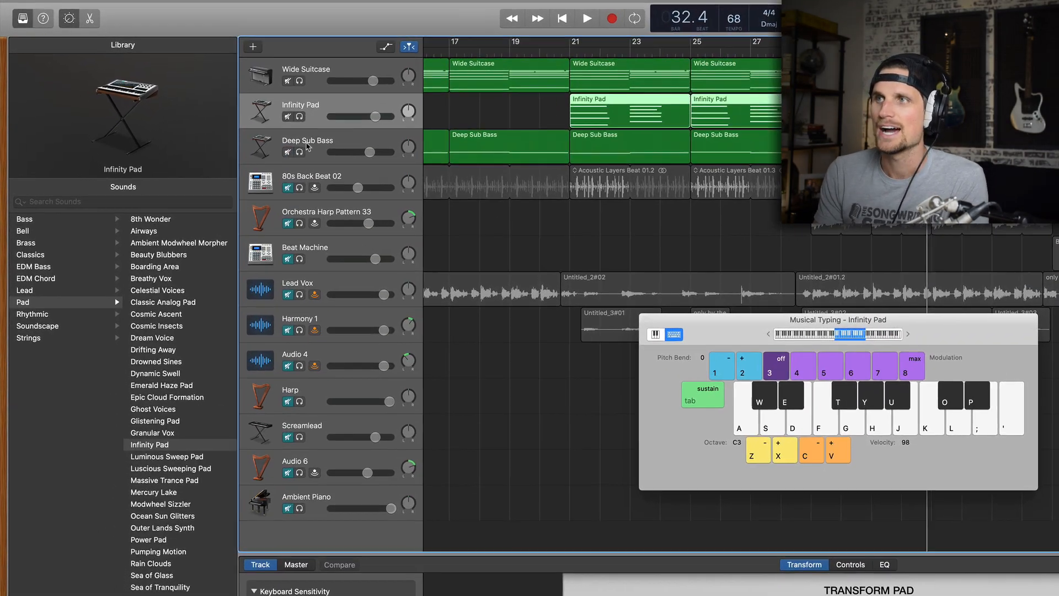
Select the Deep Sub Bass track and locate its patch in the library's Synthesizer Bass category
click(270, 144)
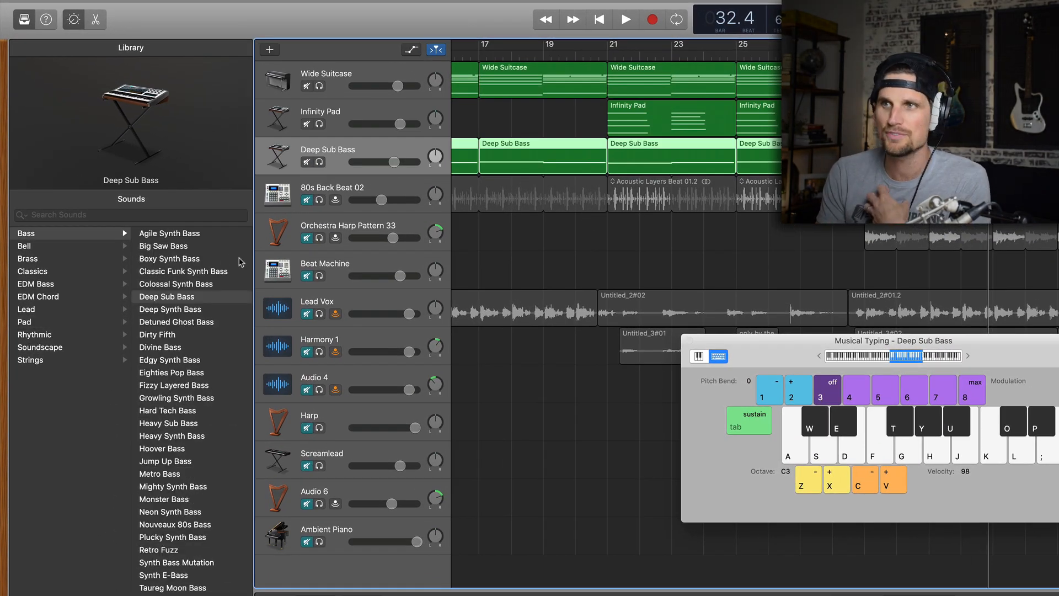
scroll(241, 262, left, 3)
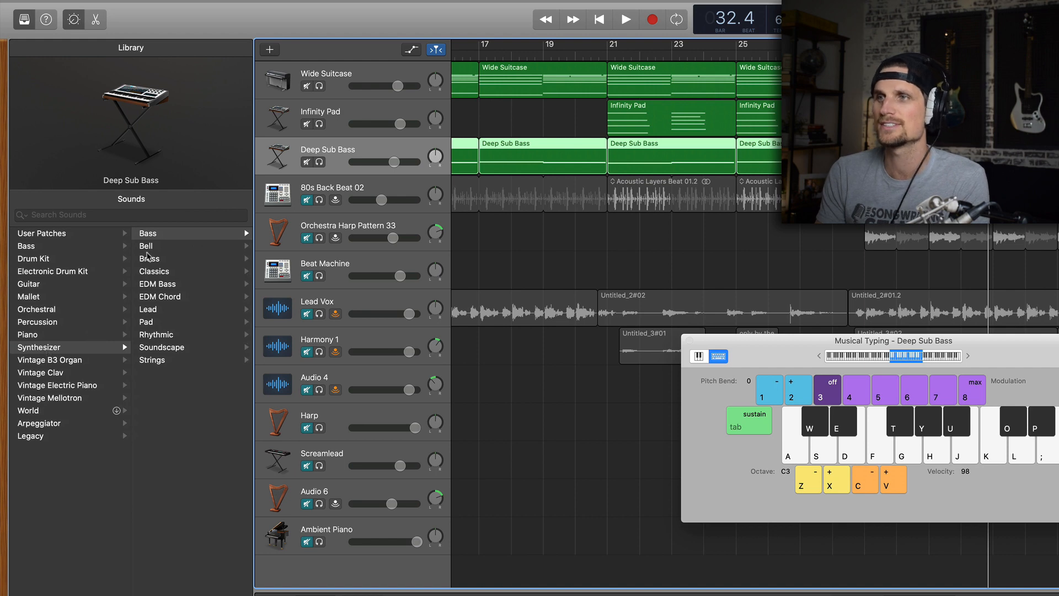
click(157, 236)
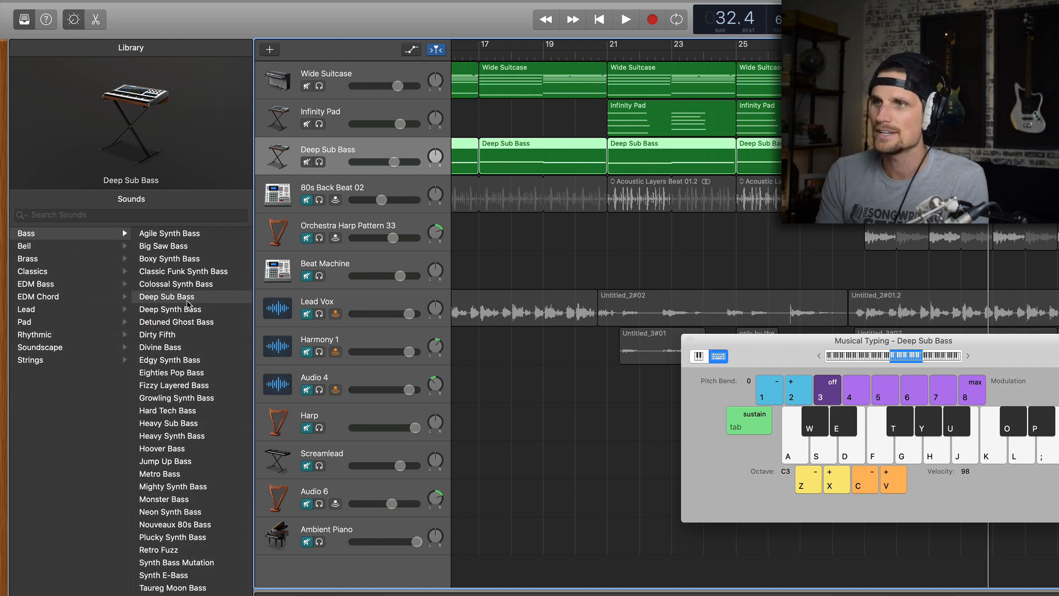
Select the Deep Sub Bass region at bar 29 and play it from there with Musical Typing at octave C1
click(865, 55)
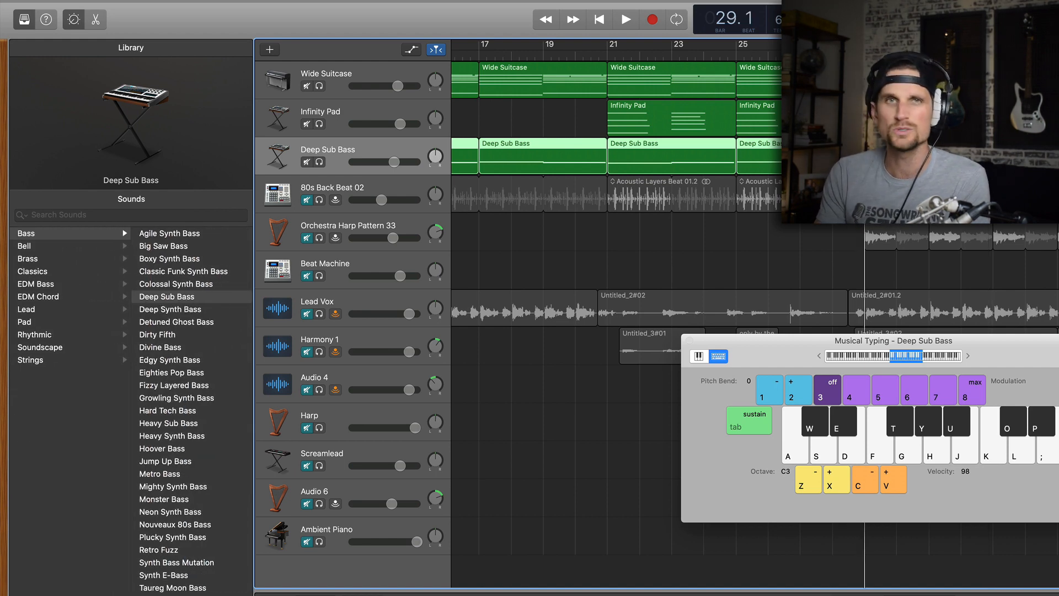
scroll(803, 246, right, 4)
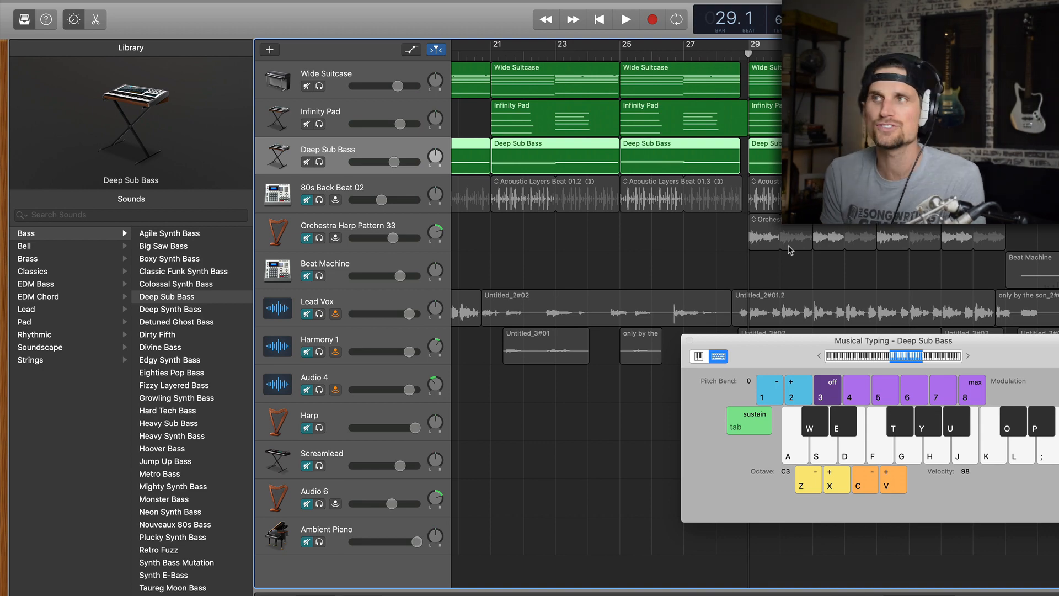
click(755, 85)
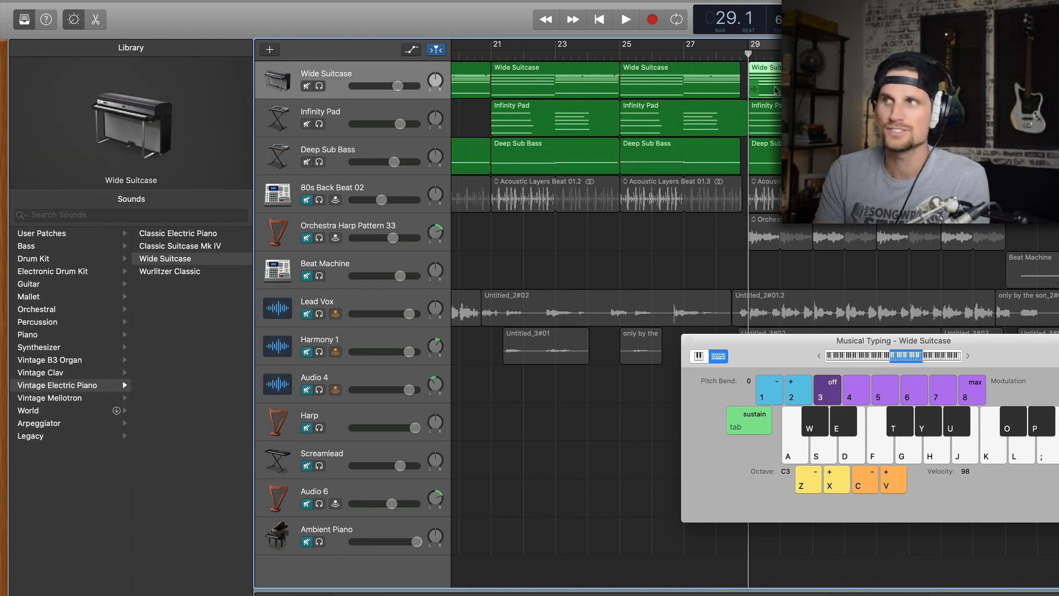
click(763, 161)
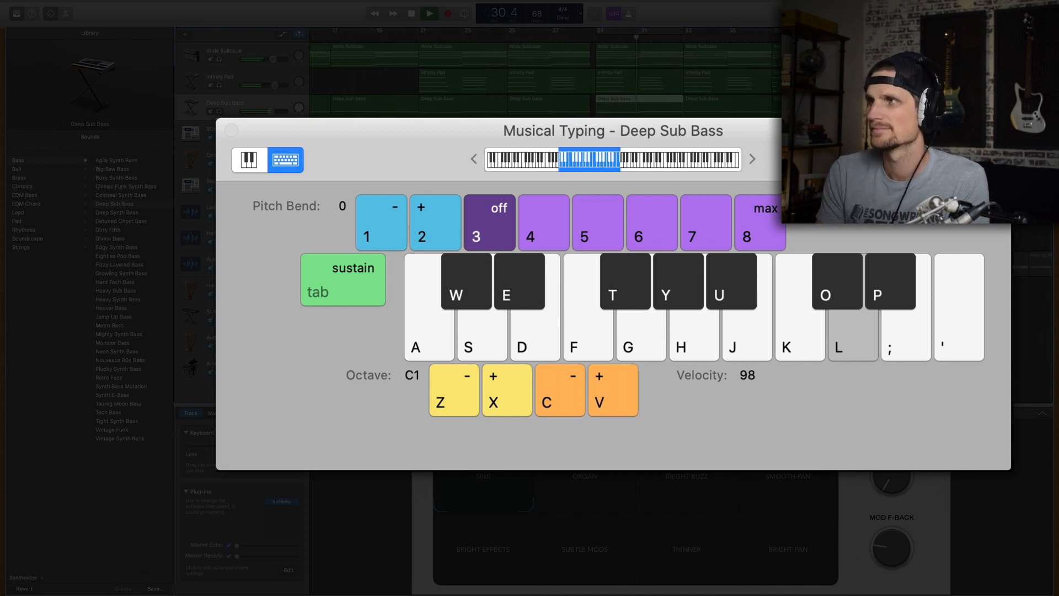
key(semicolon)
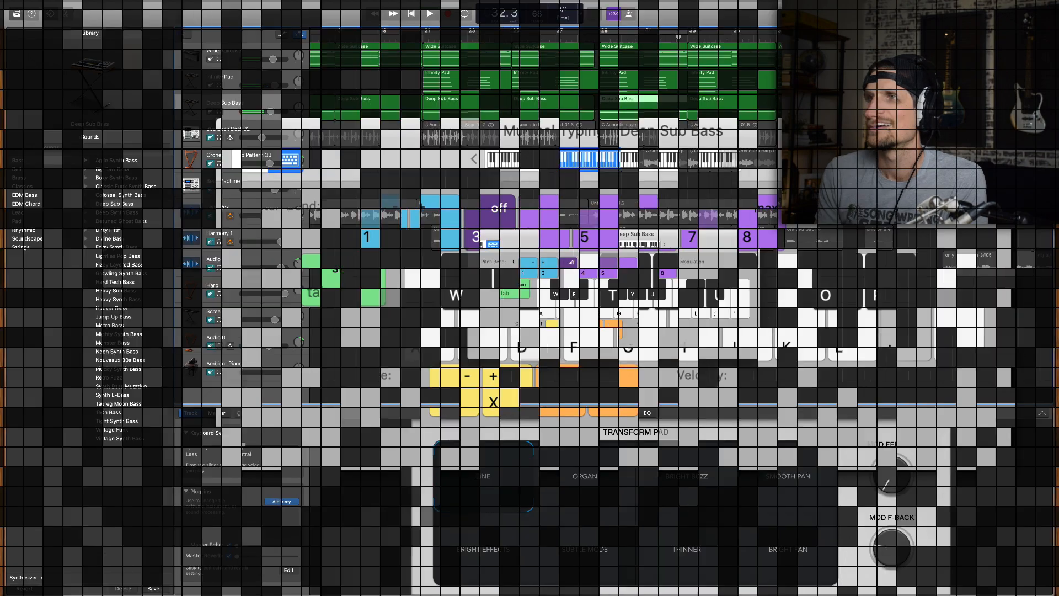
key(space)
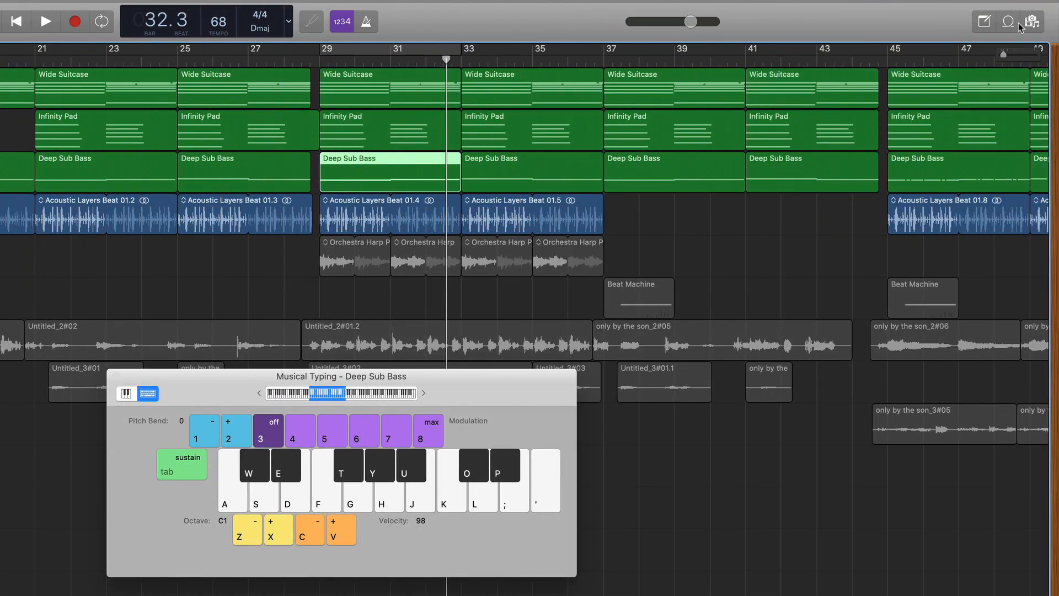
Open the loop browser, filter the loops by the Beats instrument, and search them for 80
click(1013, 24)
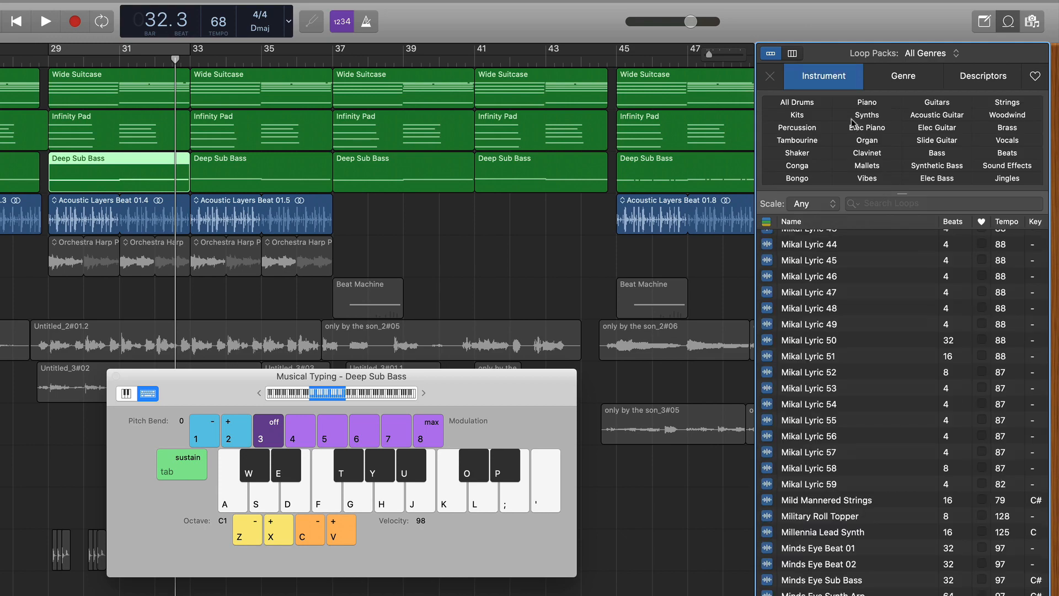
click(1010, 156)
scroll(857, 393, up, 5)
scroll(856, 393, up, 20)
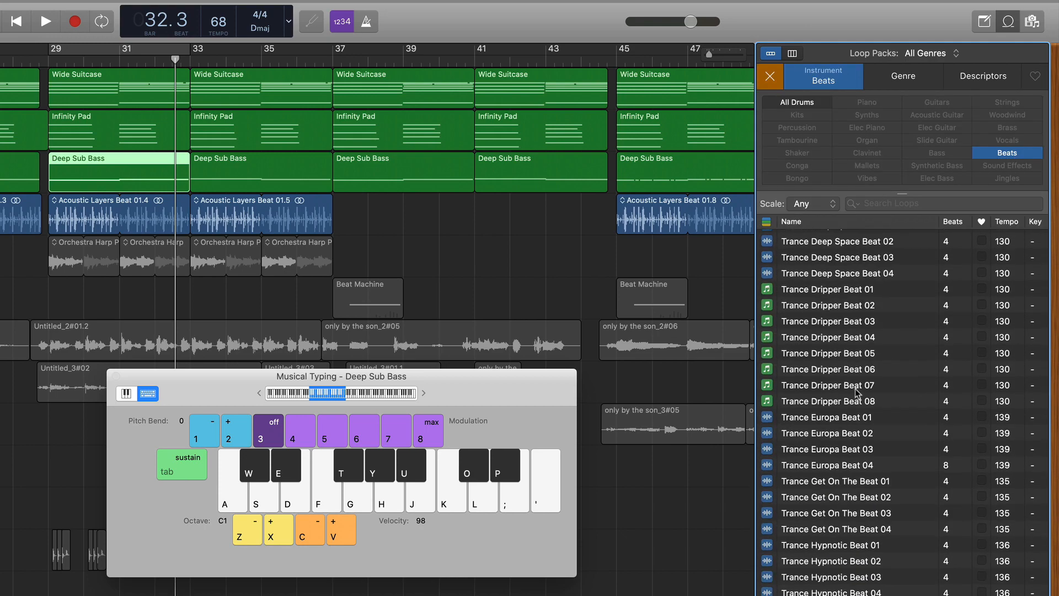
click(871, 203)
text(80)
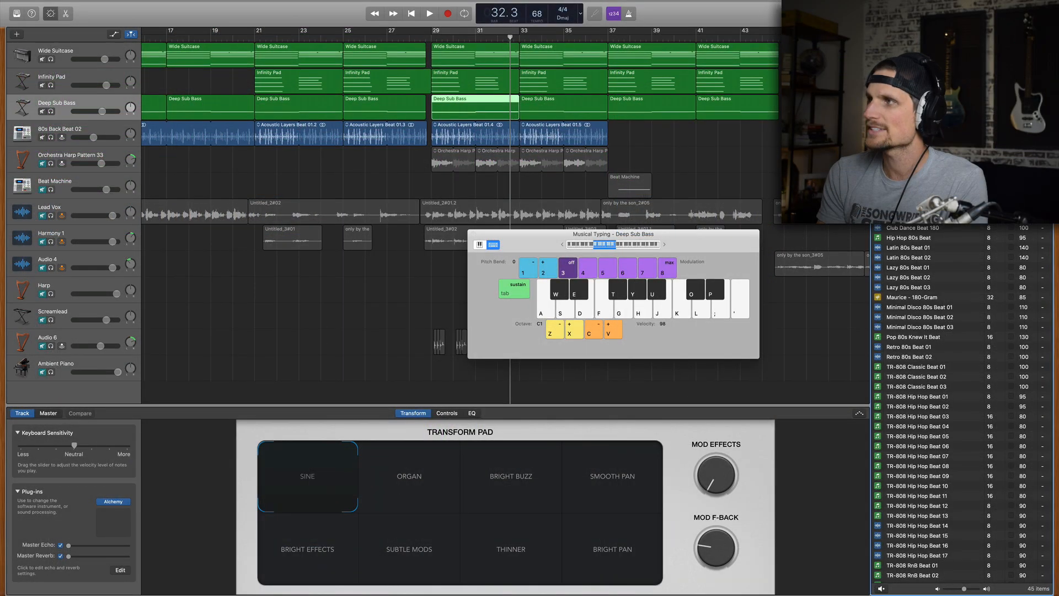
Close the Musical Typing keyboard and play the arrangement with the 80s Back Beat 02 drums from bar 29
key(super+k)
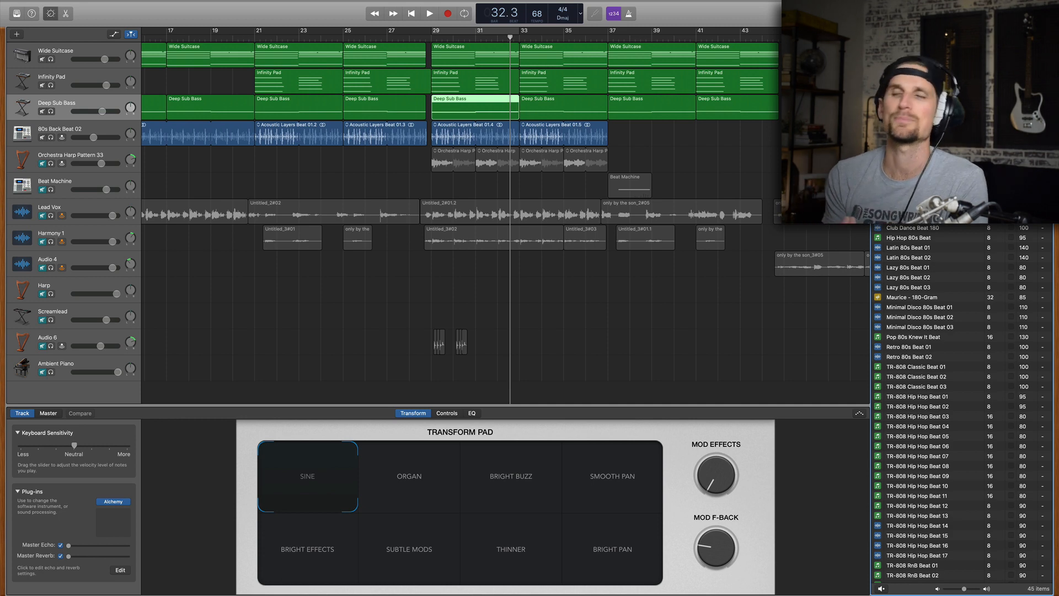
click(431, 38)
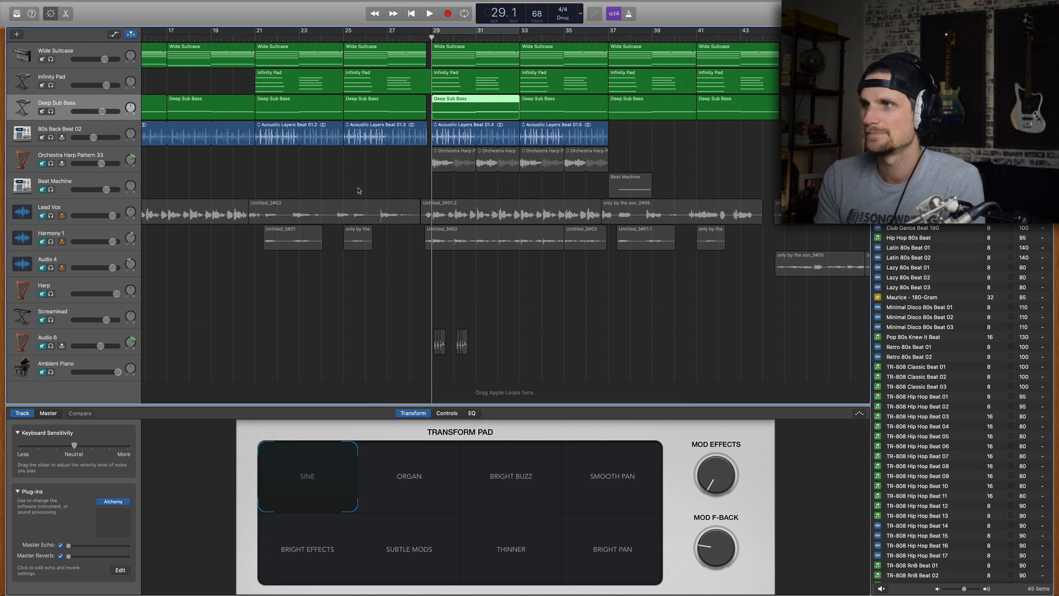
key(space)
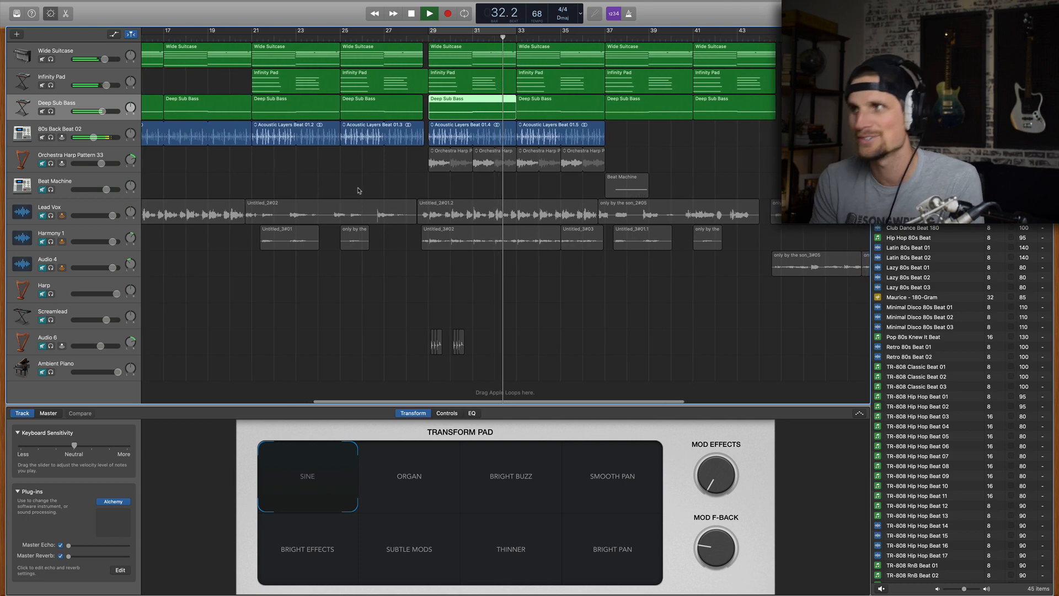
key(space)
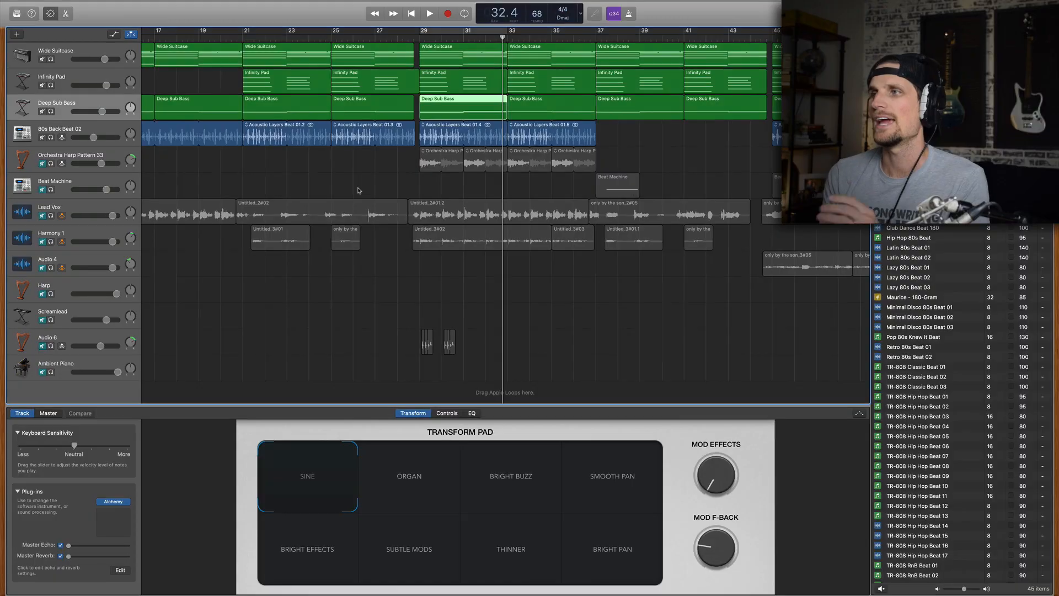
Unmute the Orchestra Harp Pattern 33 track and play the arrangement from bar 29 with it included
click(42, 164)
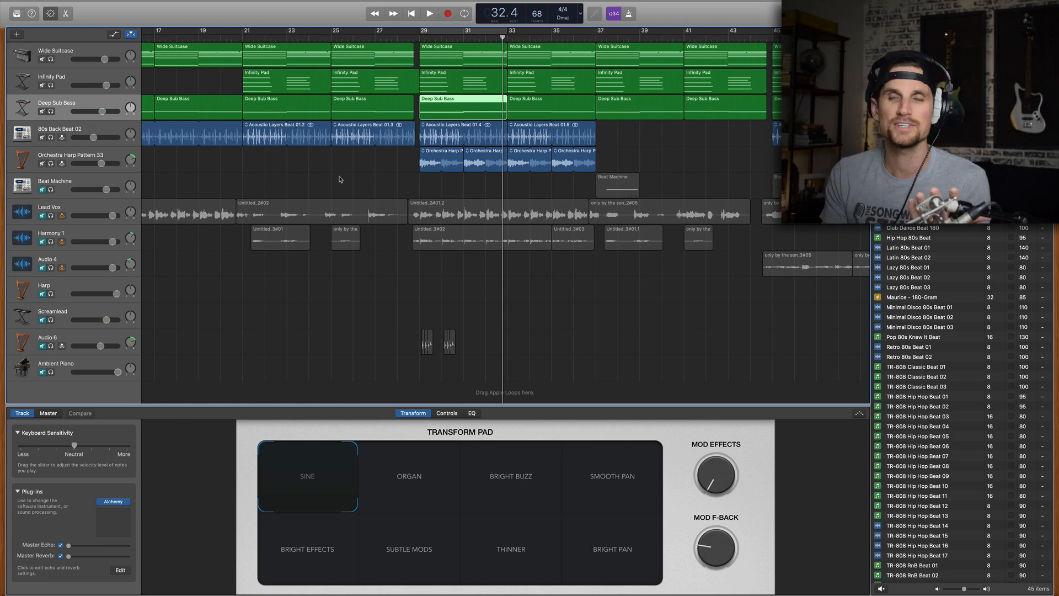
scroll(341, 179, right, 3)
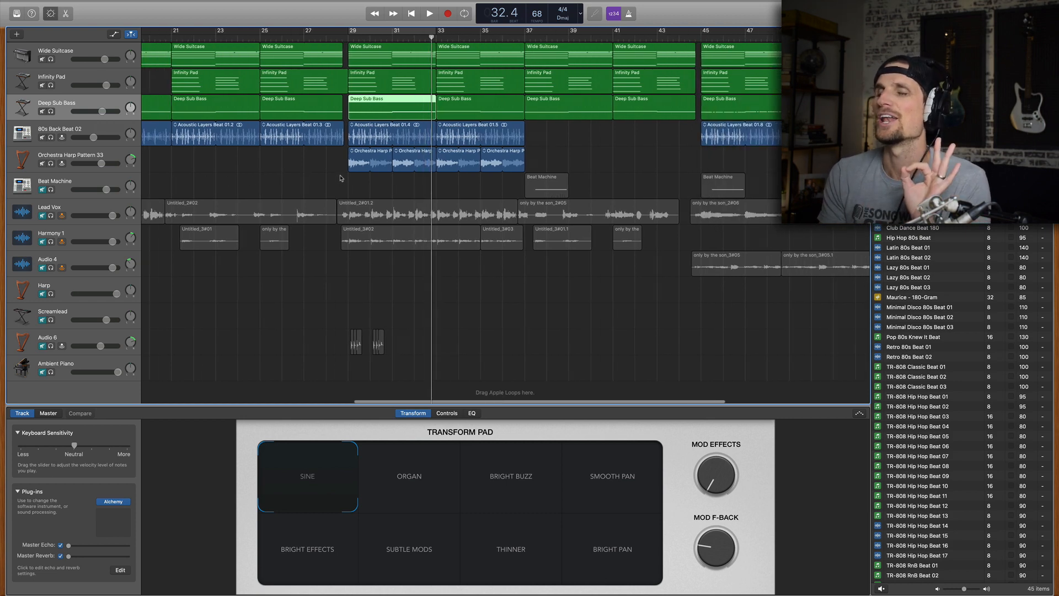
click(353, 36)
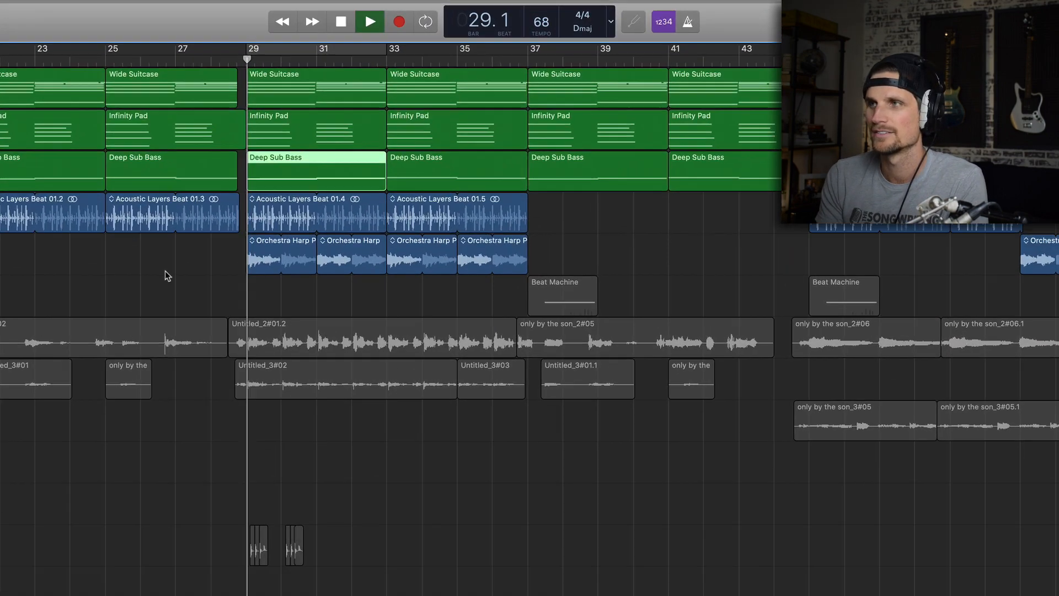
scroll(165, 271, left, 3)
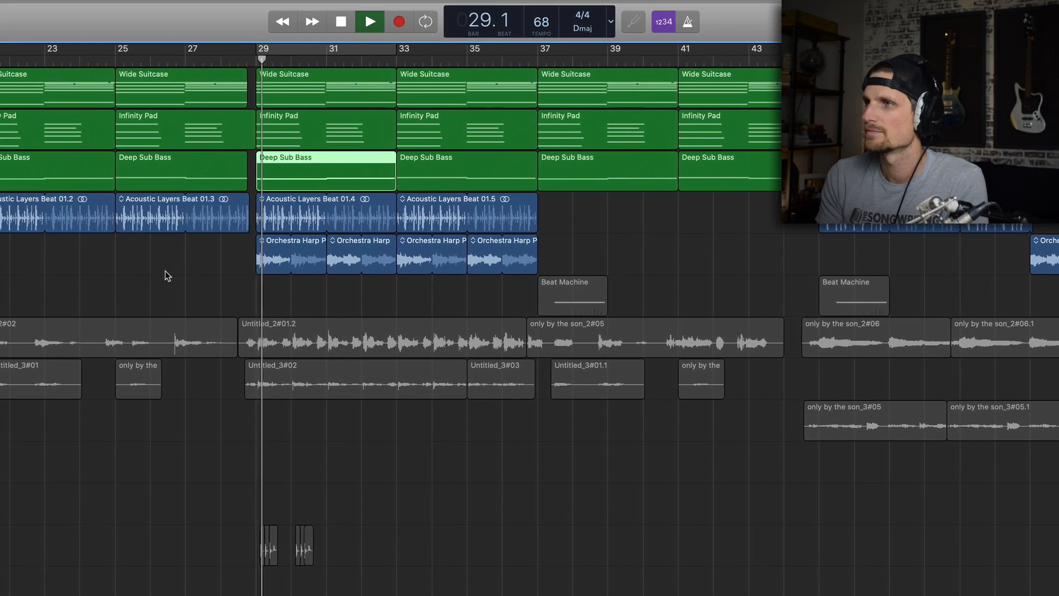
scroll(165, 271, left, 3)
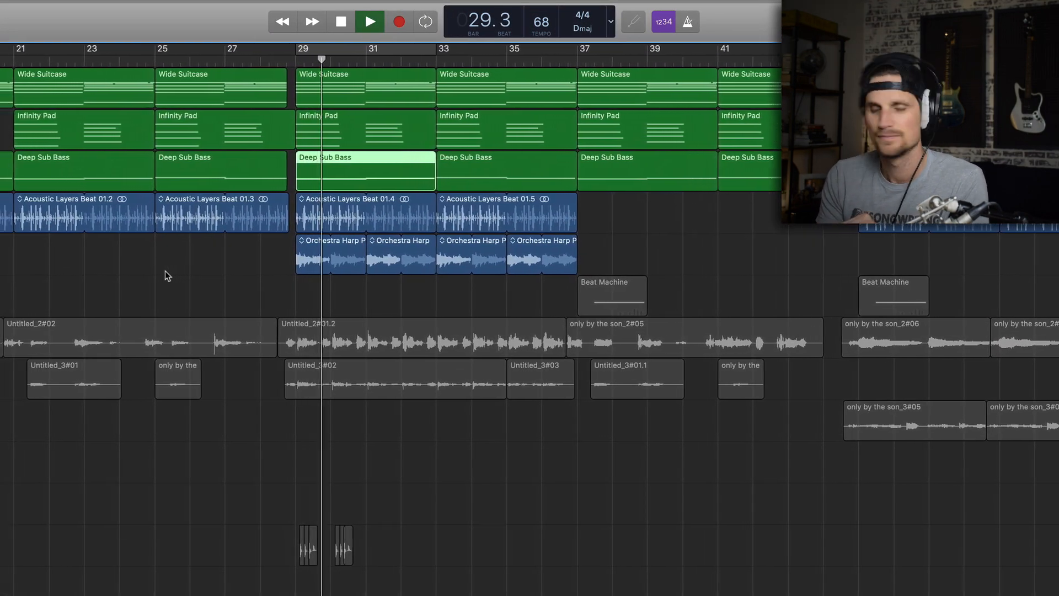
scroll(165, 270, left, 3)
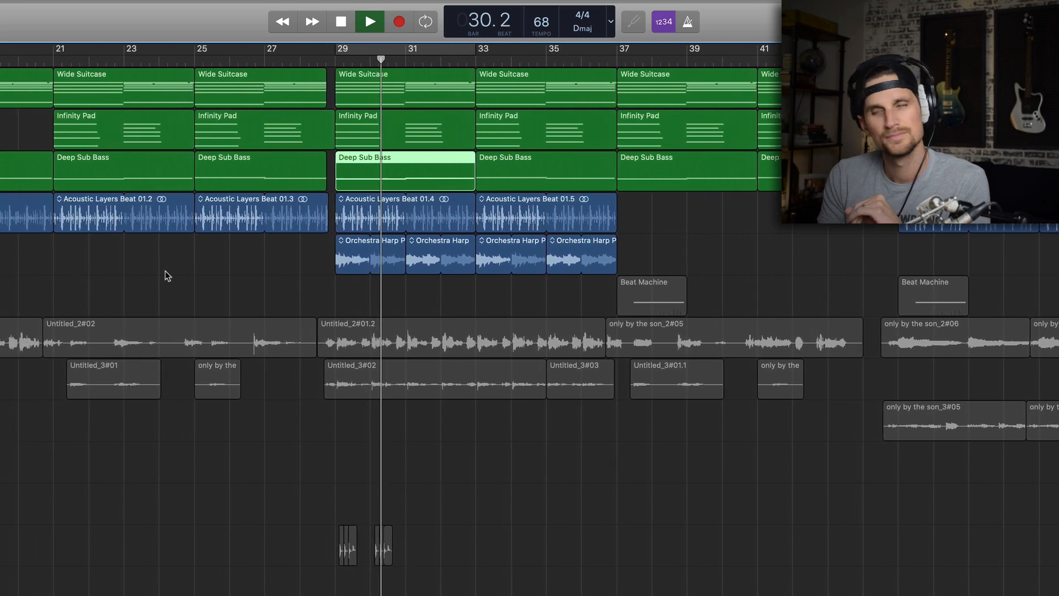
scroll(165, 271, left, 3)
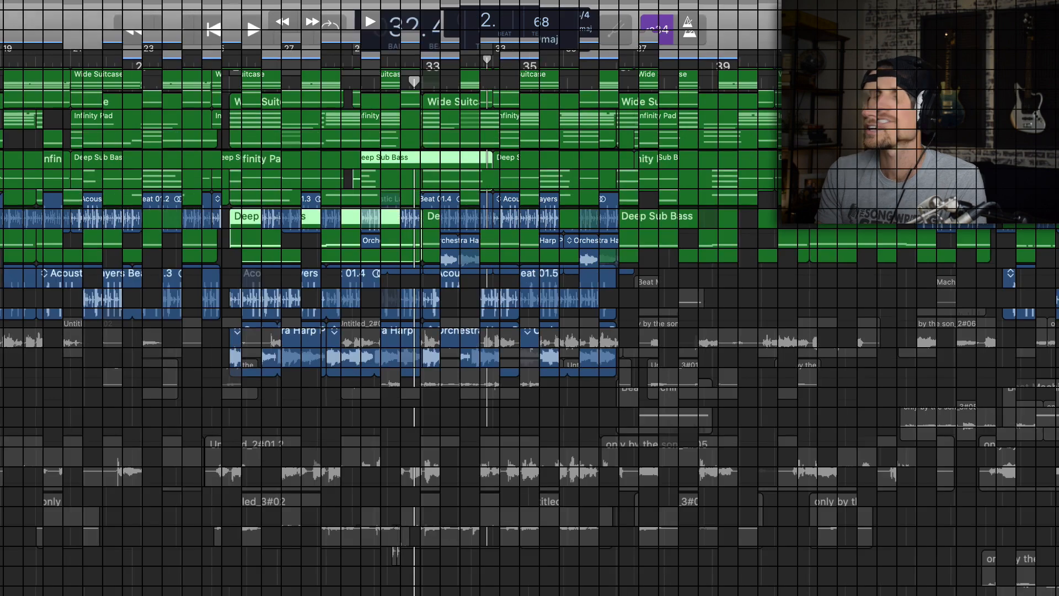
key(space)
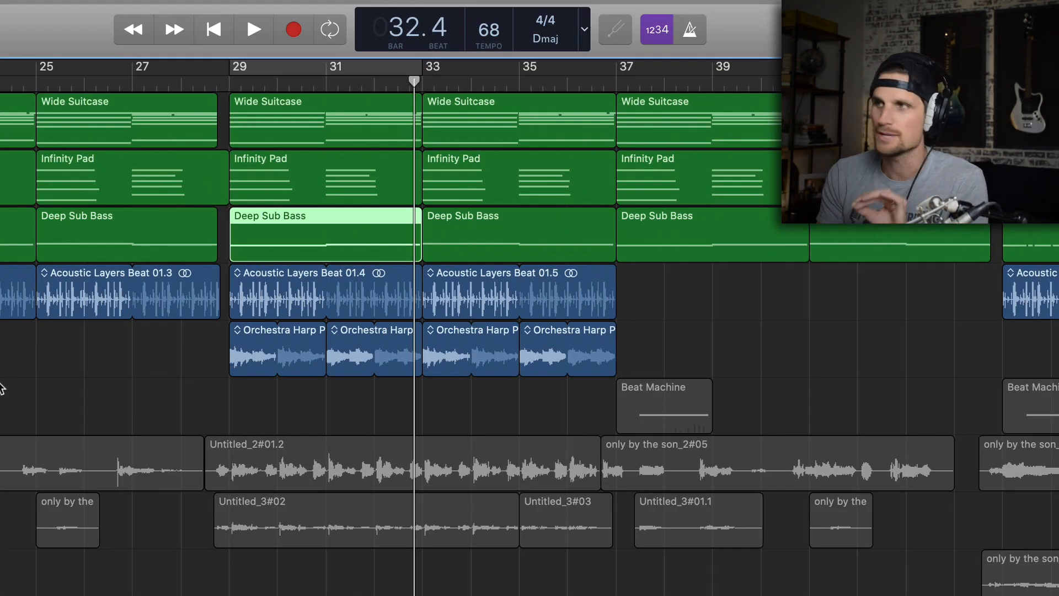
Adjust the first Orchestra Harp region's end at bar 31, split the region at bar 30 and select its first half
mouse_move(329, 362)
mouse_down()
mouse_move(263, 368)
mouse_move(326, 361)
mouse_up()
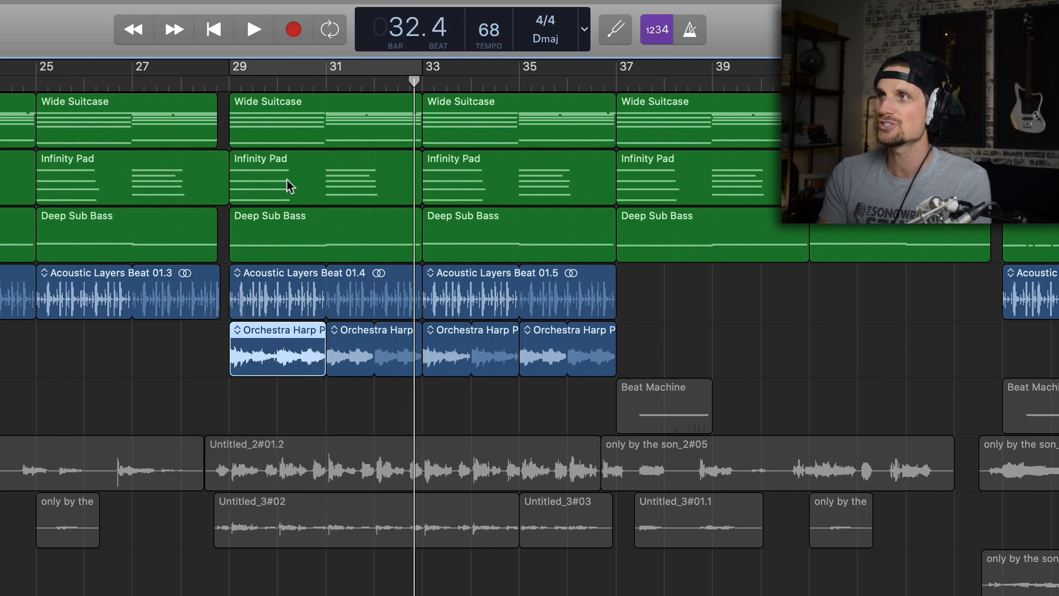
click(279, 86)
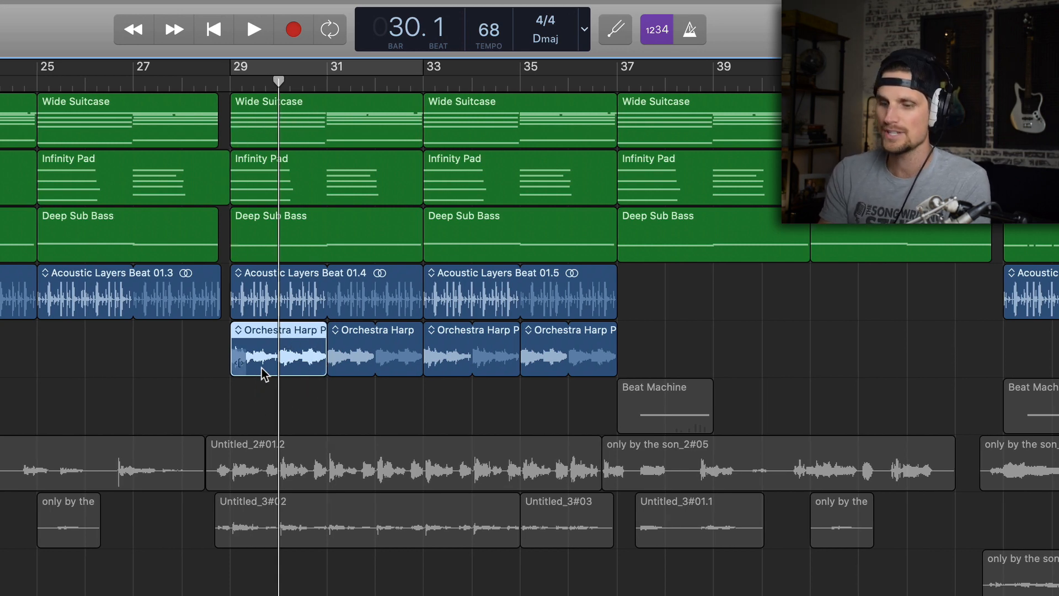
key(super+t)
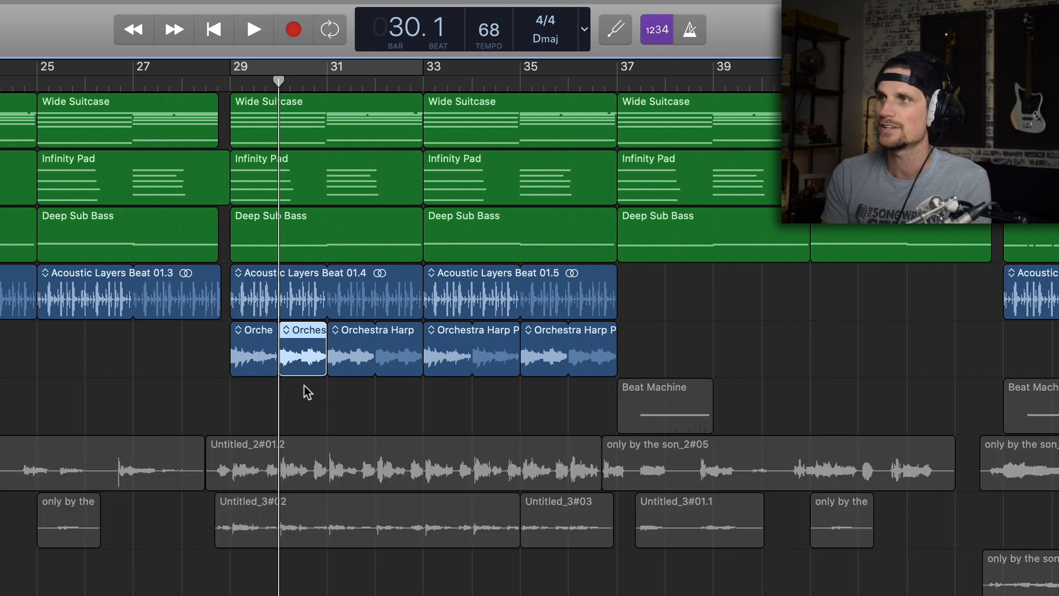
click(307, 394)
click(263, 358)
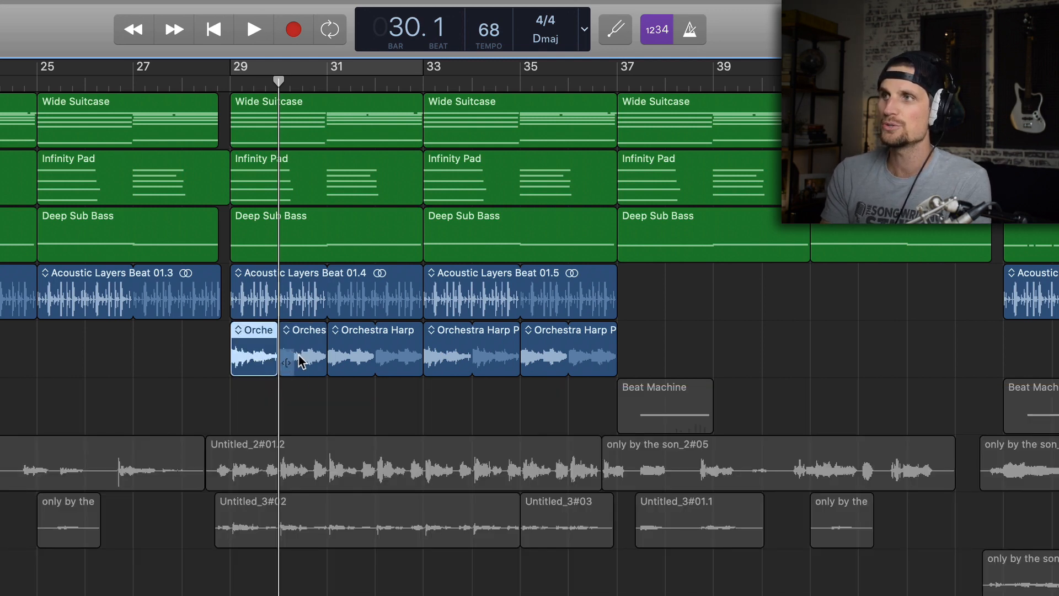
Delete the second half of the split Orchestra Harp Pattern 33 region and extend its first half to bar 31
click(299, 354)
click(263, 358)
click(305, 351)
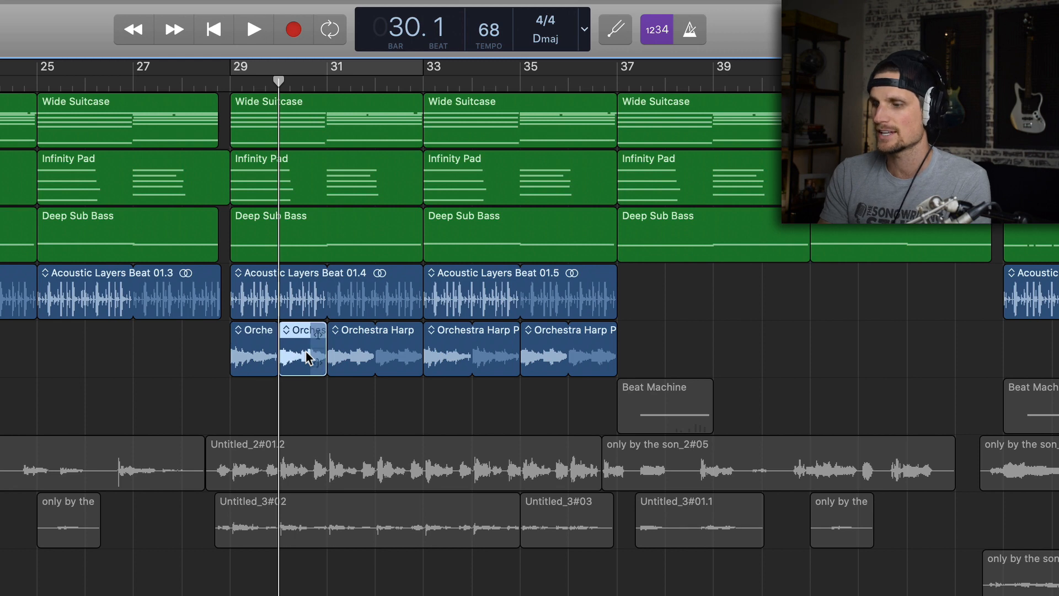
key(Delete)
drag(277, 338, 326, 333)
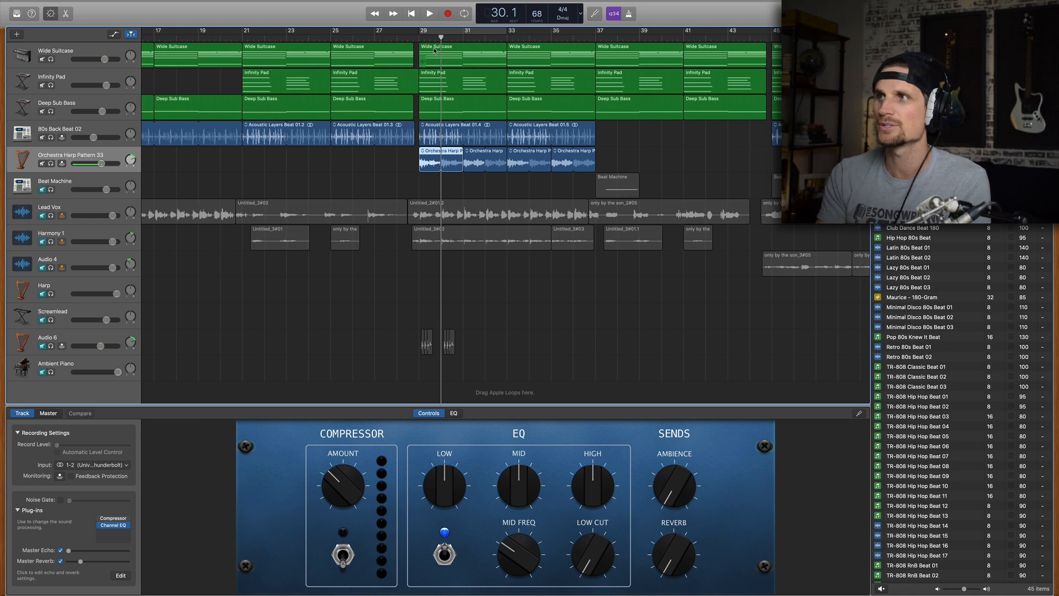
Turn on the cycle area over bars 29 to 33 and slightly lower the Lead Vox track's Pitch Correction
key(c)
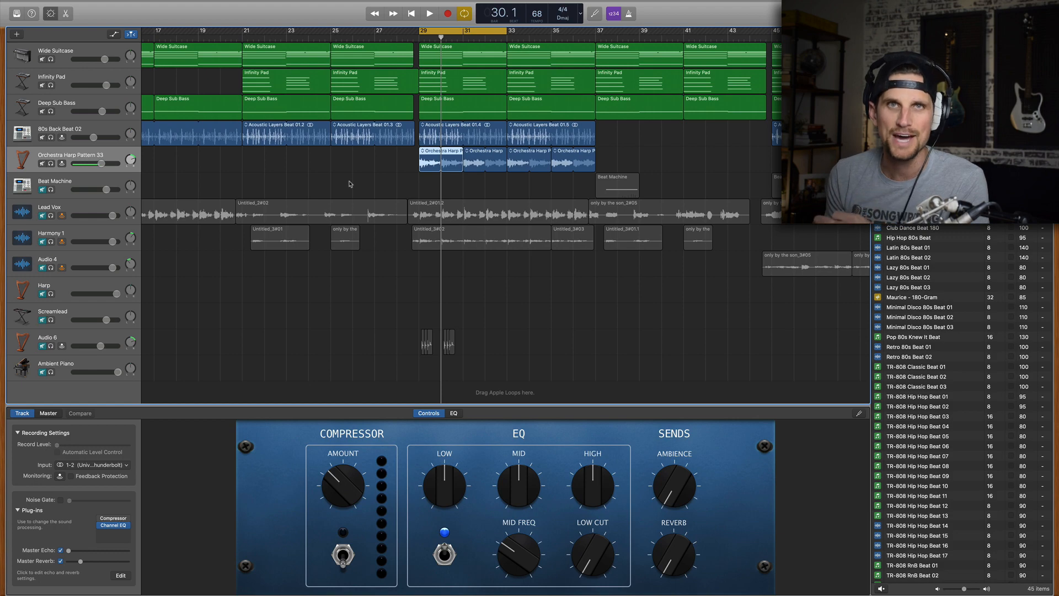
click(81, 213)
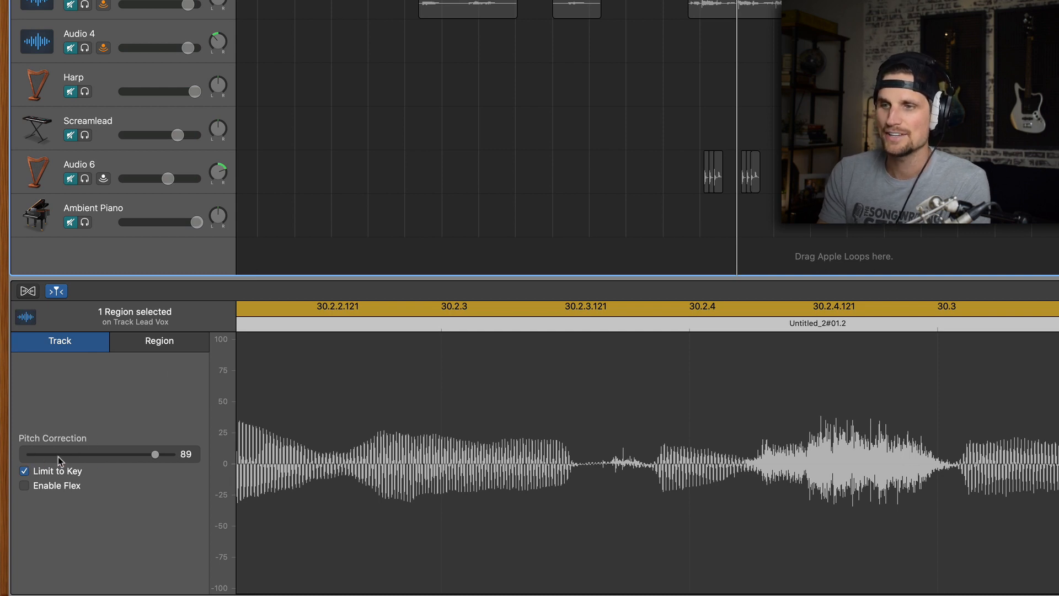
drag(155, 454, 151, 456)
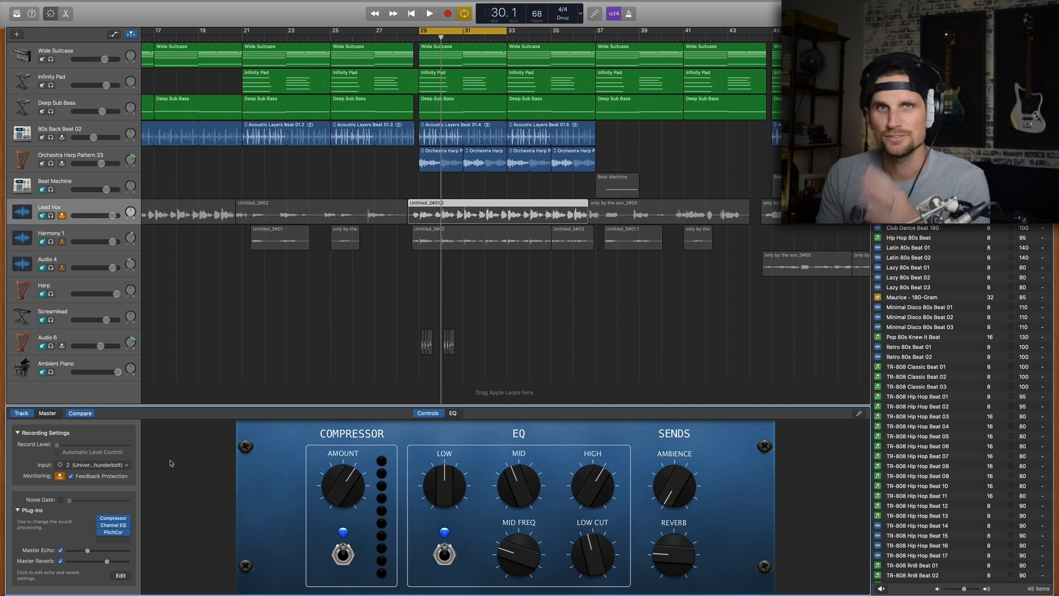
Unmute the Lead Vox track and play the cycled section with the vocal included
click(42, 216)
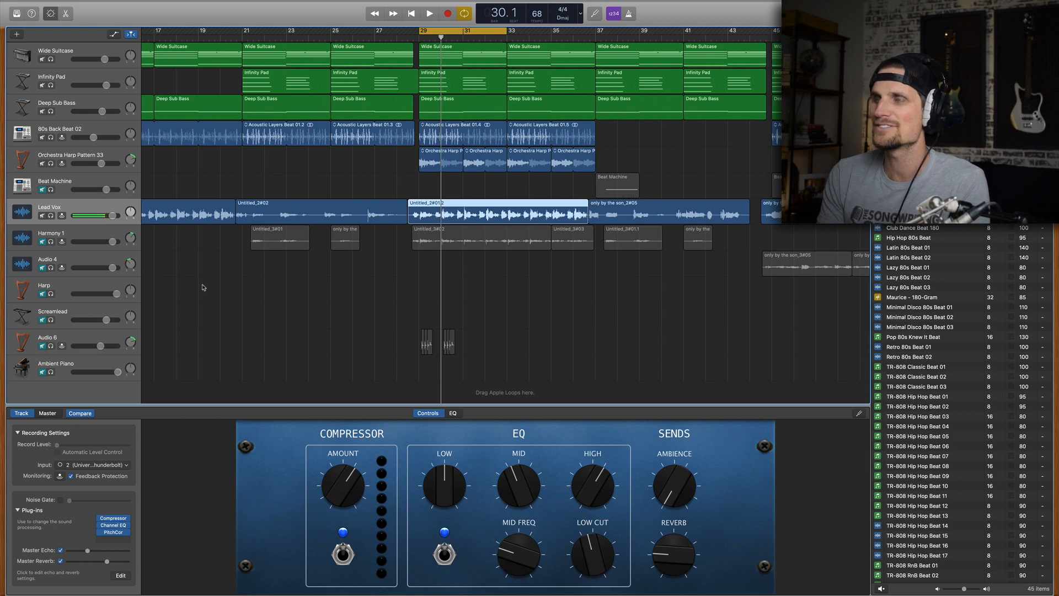
key(space)
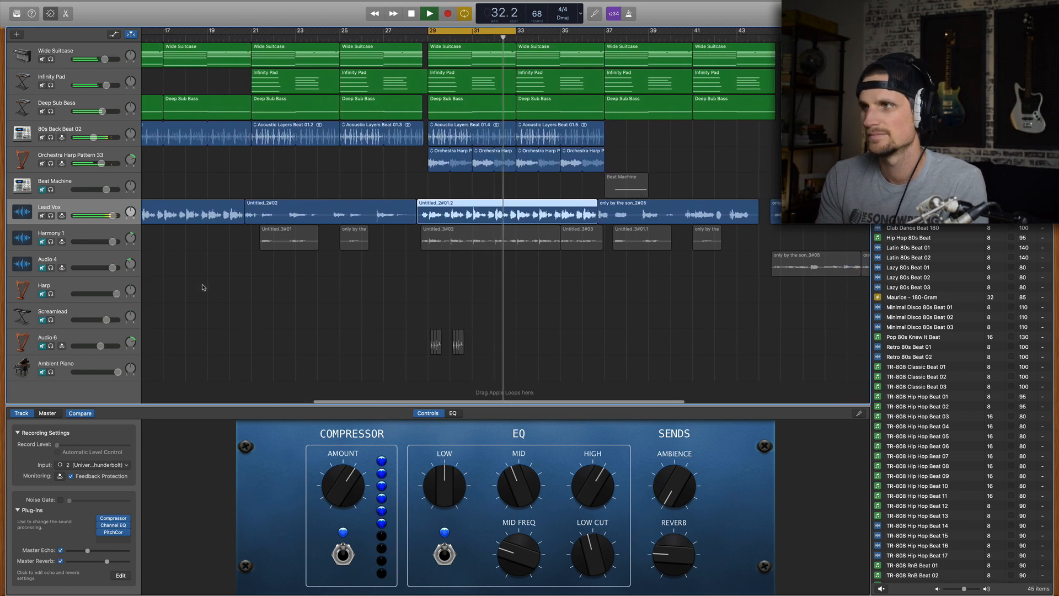
key(space)
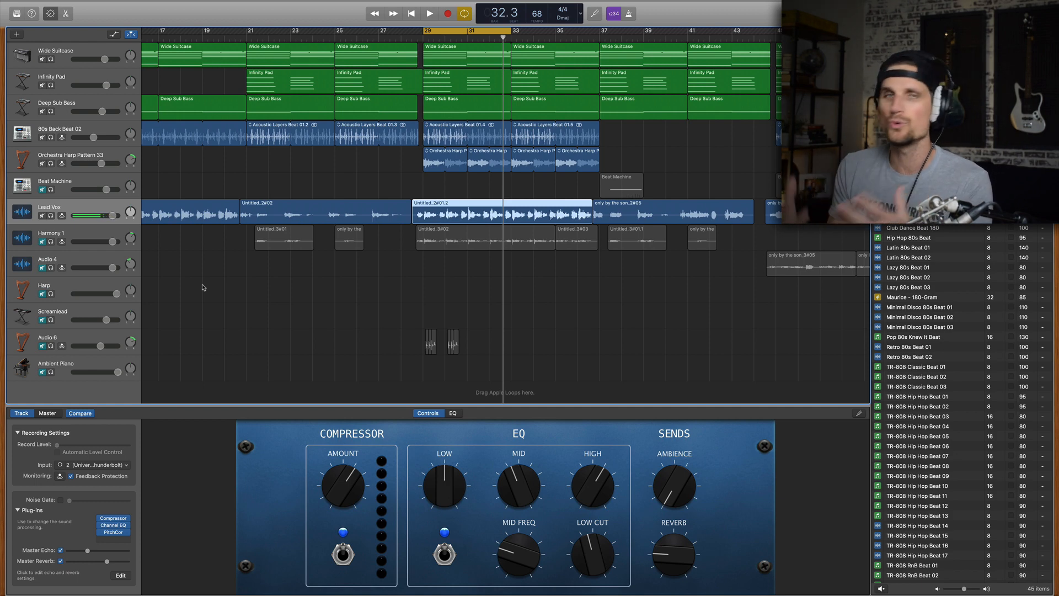
Unmute the Harmony 1 track
click(43, 241)
Create a new track with the Lead Vox track's duplicate settings, and delete that empty copy again
key(super+d)
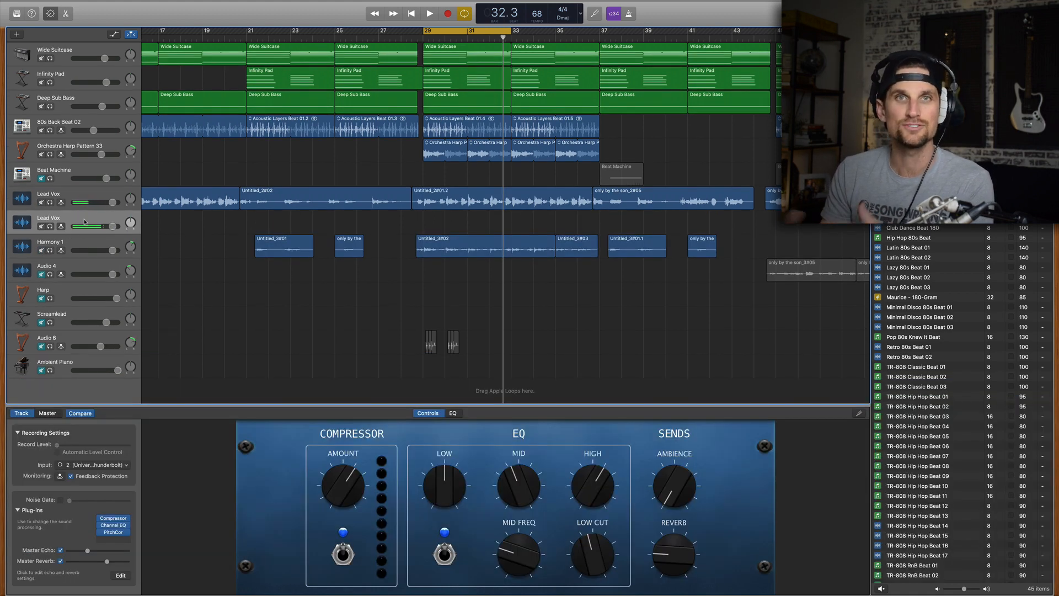
right_click(84, 221)
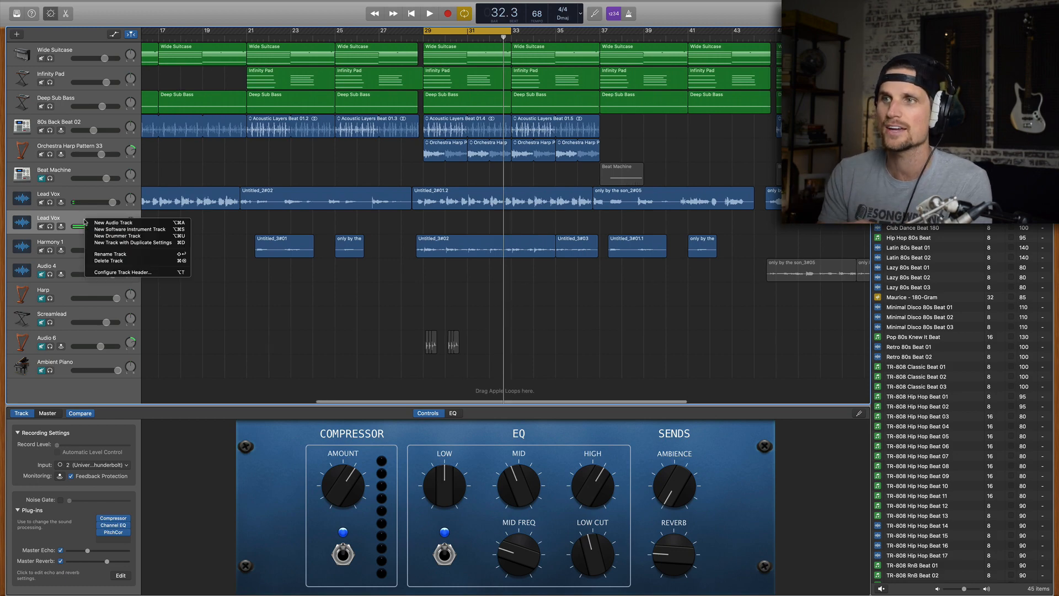
click(109, 260)
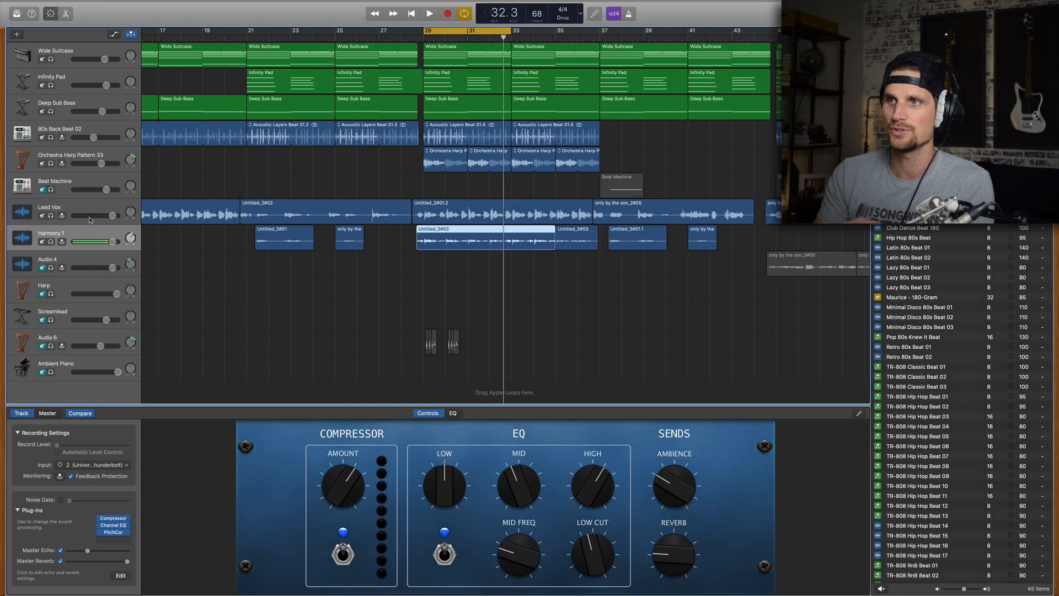
Compare the Master Reverb settings of Lead Vox and Harmony 1, and play the cycled section with the harmony included
click(86, 208)
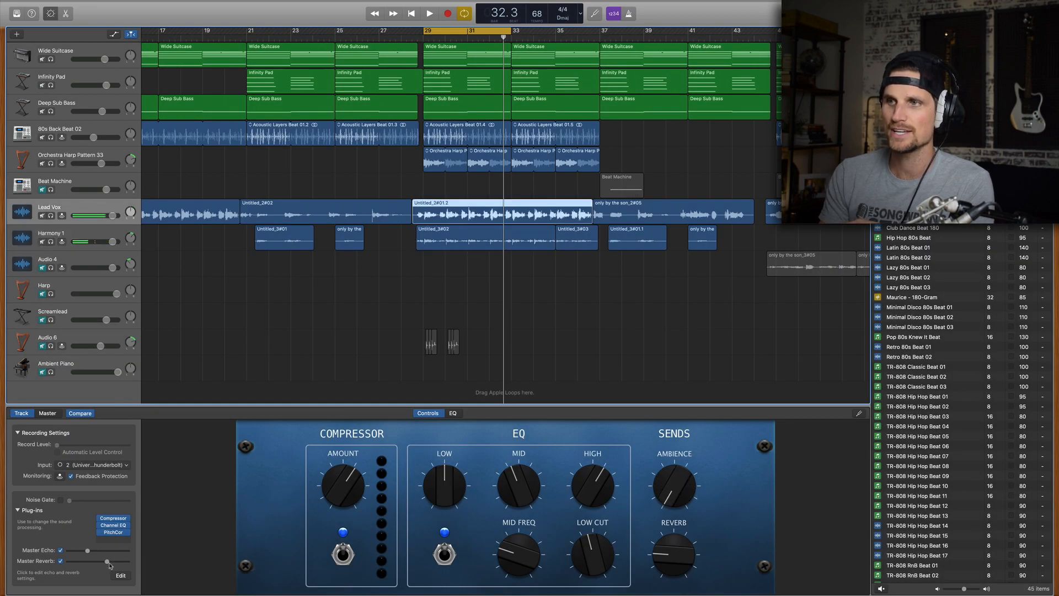
click(93, 235)
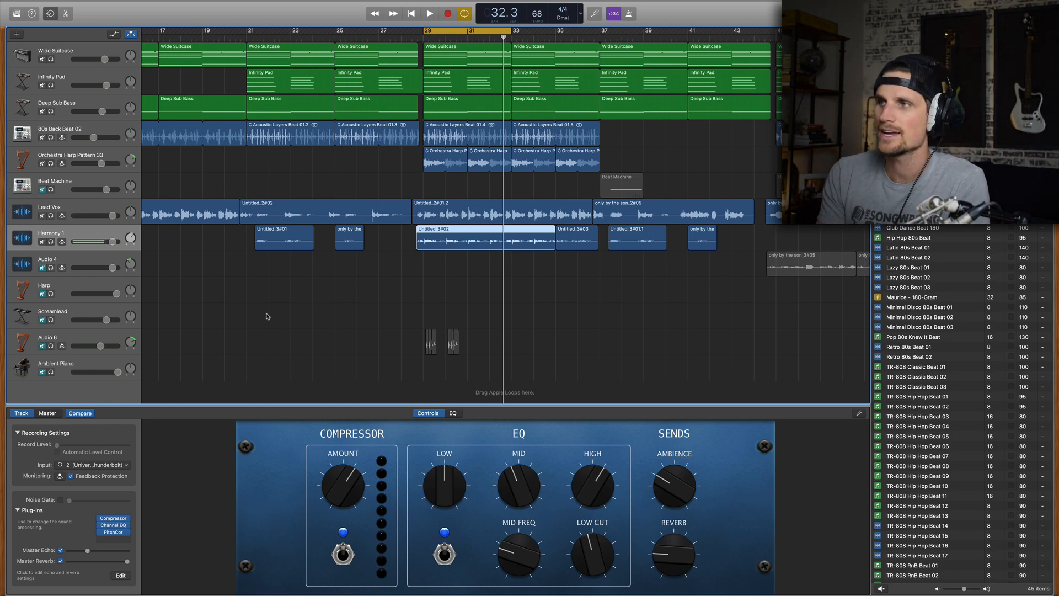
key(space)
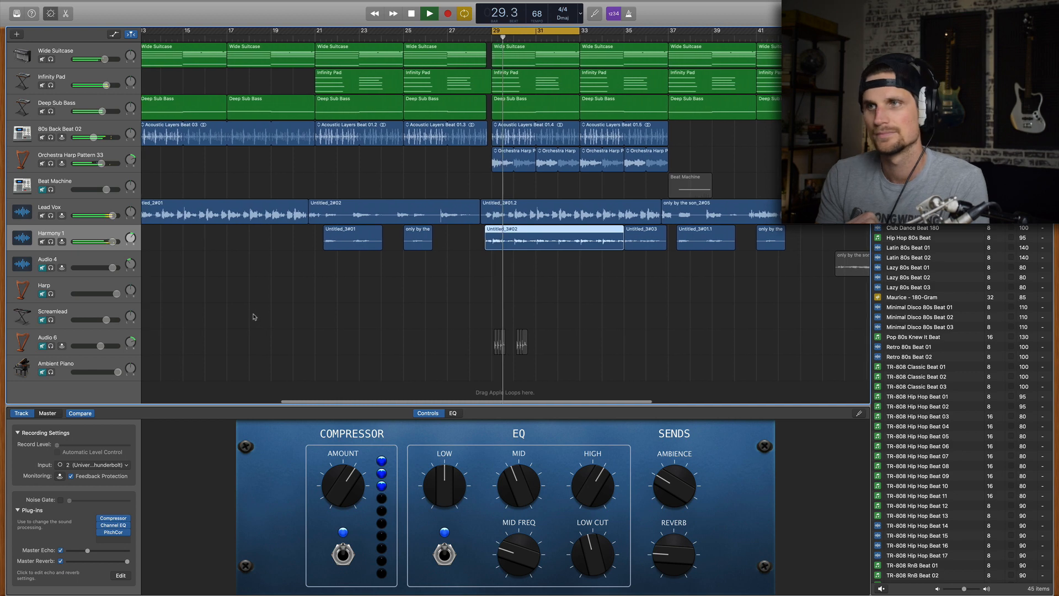